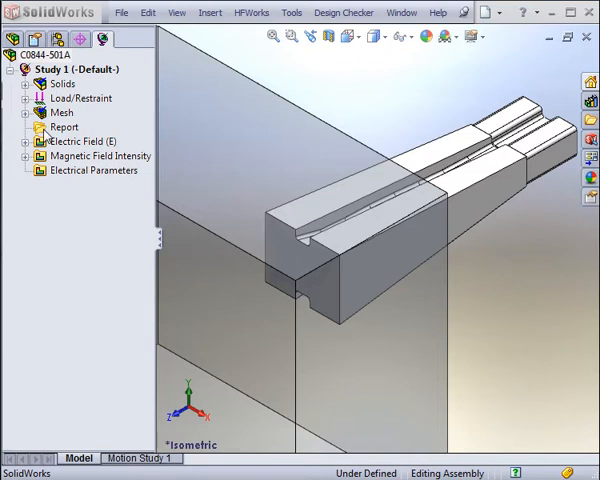
Step: Review the plot and chart actions offered for Report, Electric Field and Electrical Parameters
right_click(60, 127)
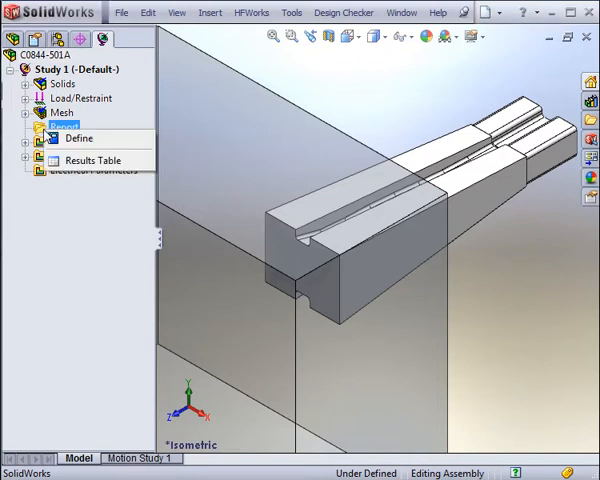
right_click(75, 141)
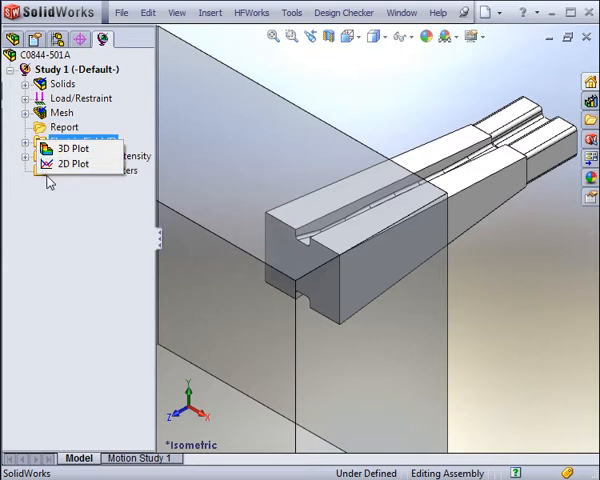
right_click(48, 172)
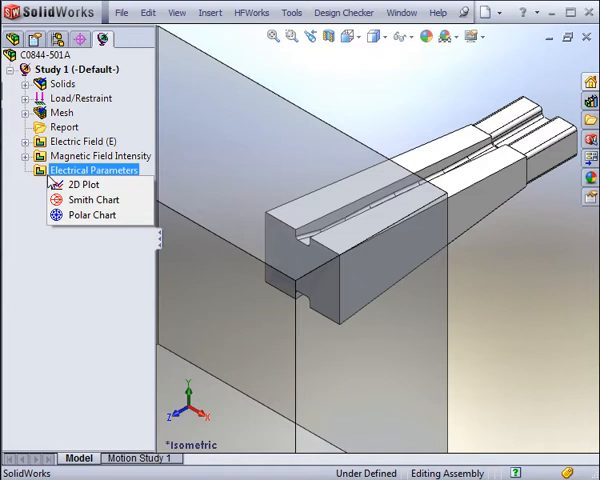
left_click(60, 127)
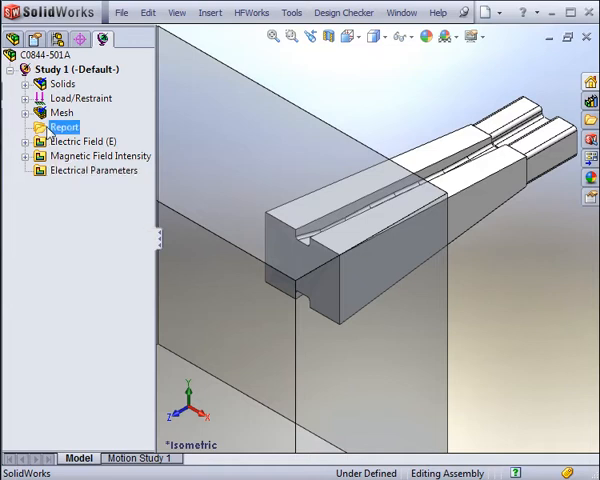
Step: Review the results table: antenna parameters up to 40 GHz, far-field maxima, generalized S-matrix and port results
right_click(60, 127)
left_click(80, 157)
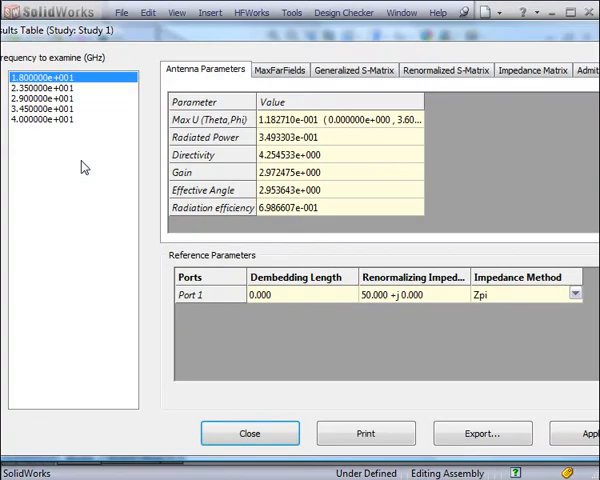
left_click(45, 88)
left_click(45, 108)
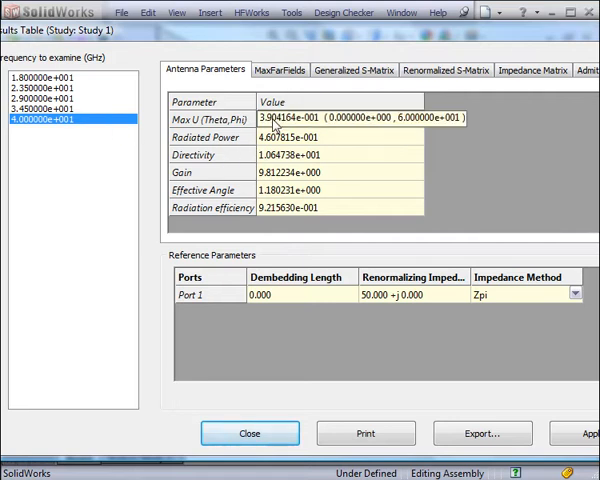
left_click(284, 72)
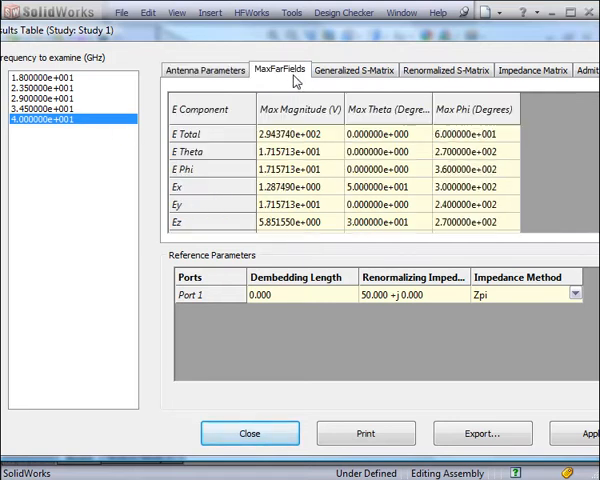
left_click(347, 72)
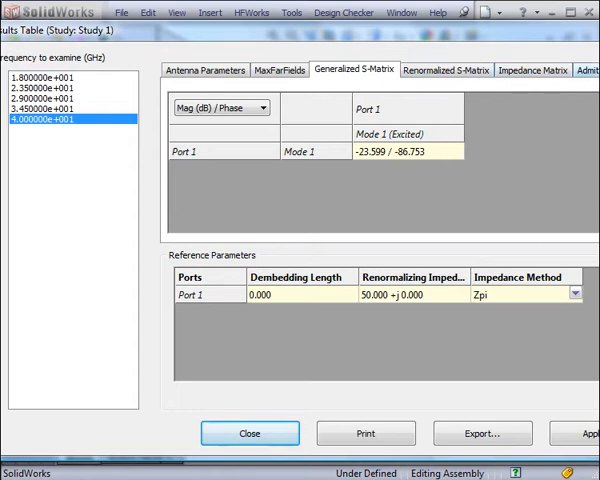
left_click(595, 70)
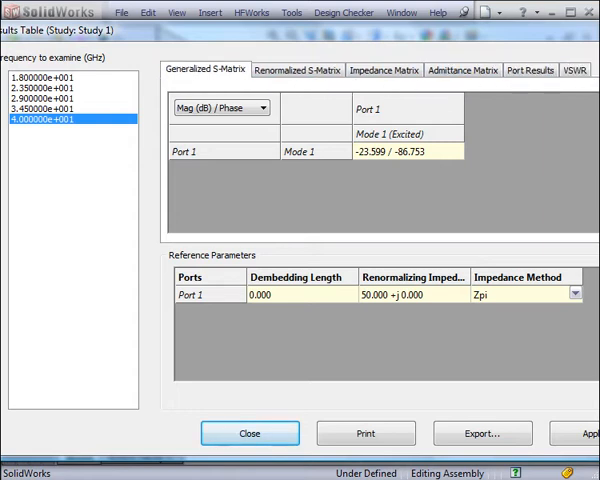
left_click(530, 70)
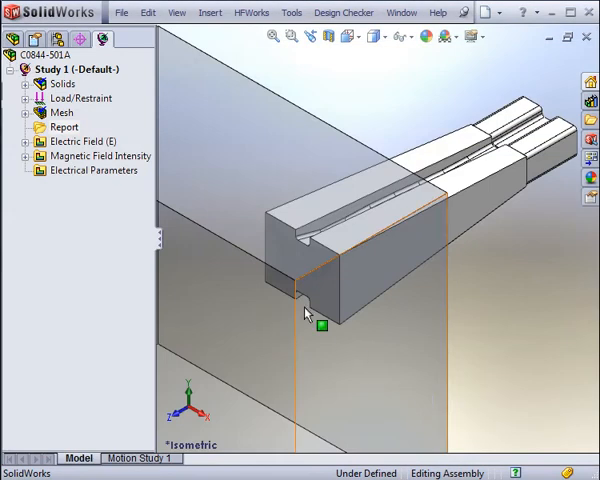
Step: Define the report without Load & Restraint Information and Results Table, keeping HTML output
right_click(62, 127)
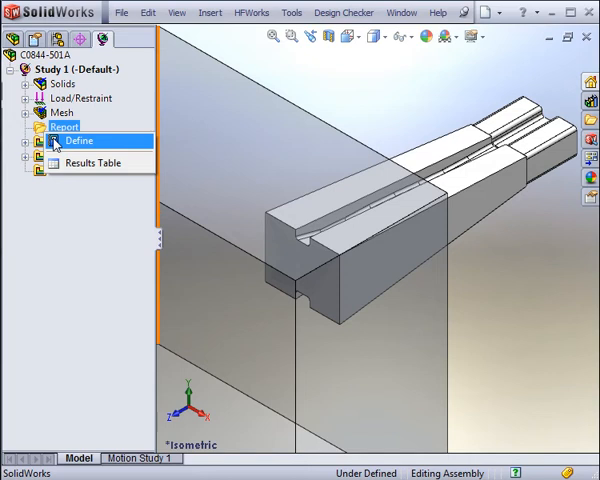
left_click(72, 140)
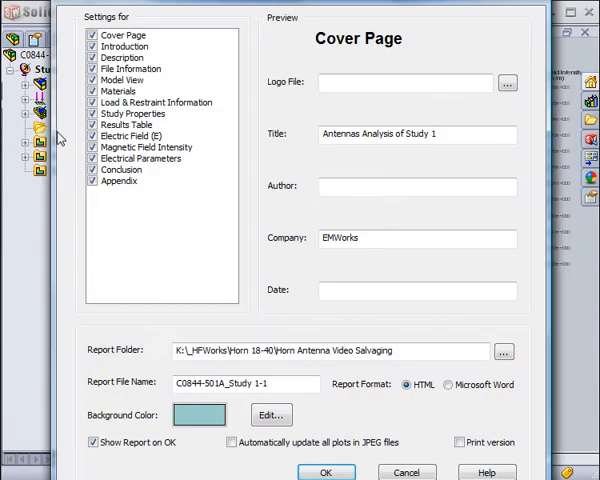
left_click(117, 91)
left_click(118, 124)
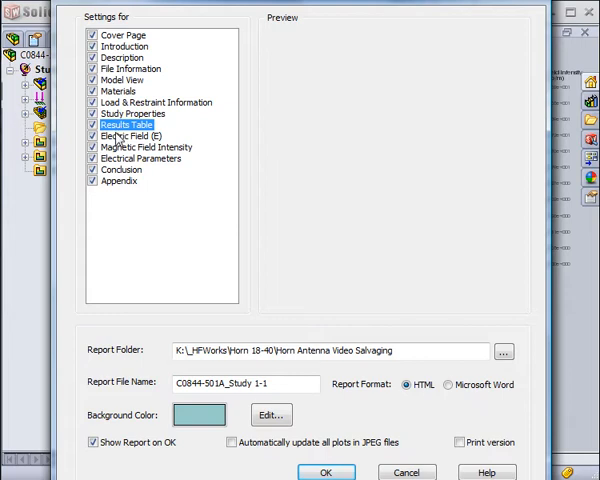
left_click(118, 136)
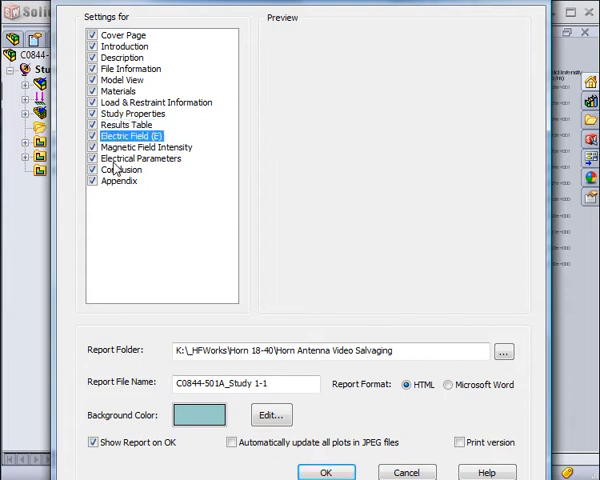
left_click(113, 160)
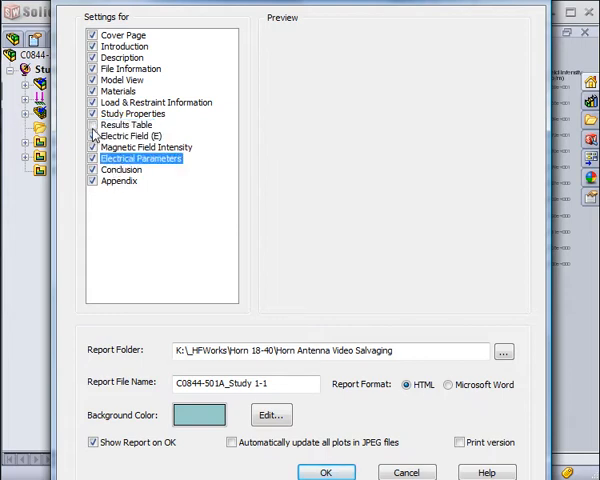
left_click(92, 102)
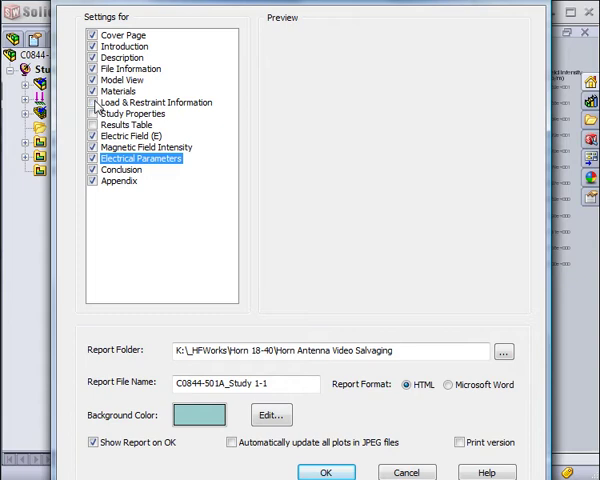
left_click(448, 385)
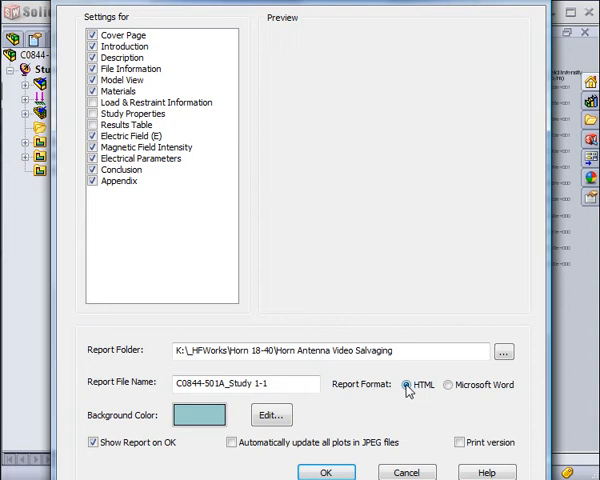
key("Return")
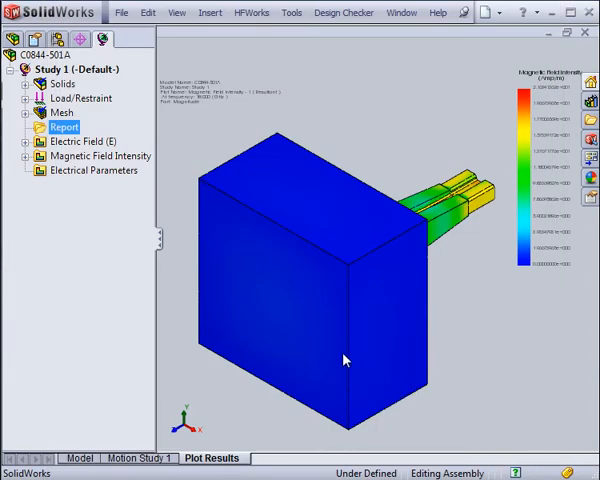
Step: Load the Electric Field - 1 3D plot from the Electric Field (E) results branch
left_click(28, 143)
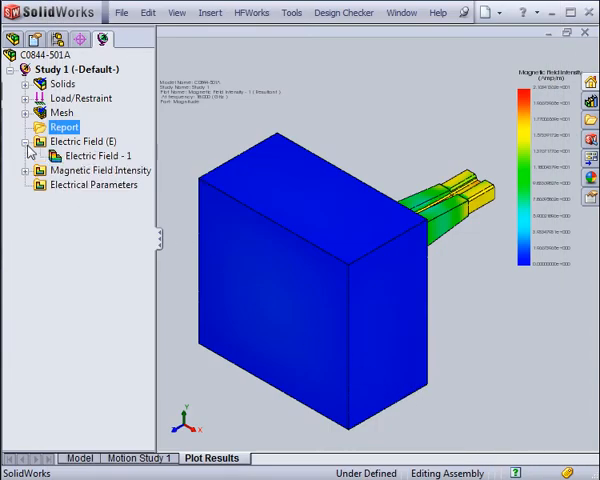
double_click(98, 156)
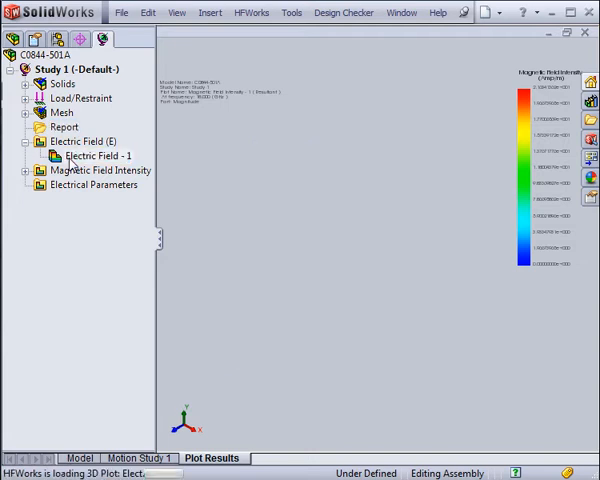
Step: Redefine Electric Field - 1 to draw vectors instead of fringe, keeping the 18 GHz frequency
right_click(95, 156)
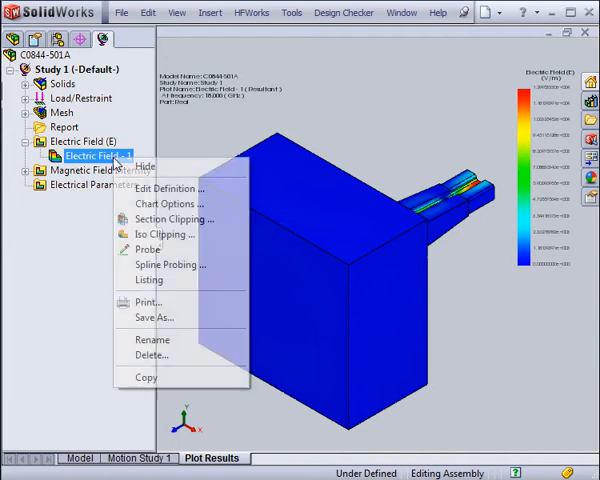
left_click(165, 189)
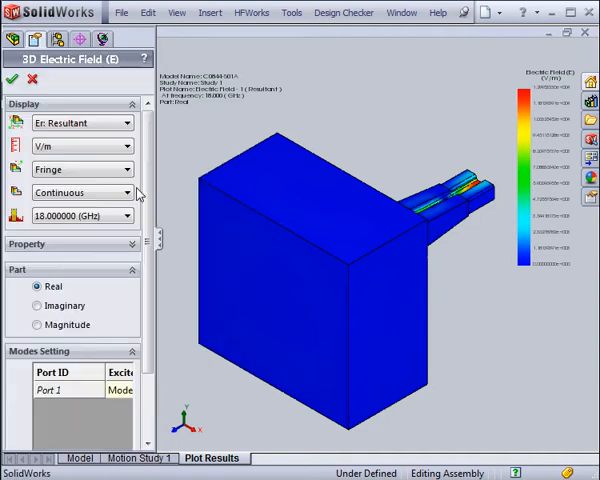
left_click(127, 217)
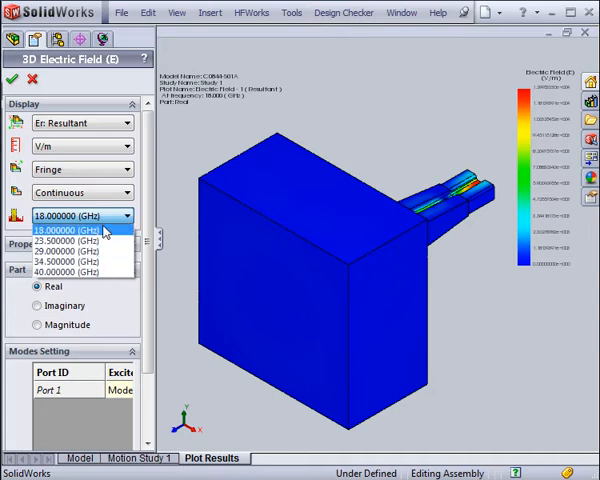
left_click(67, 230)
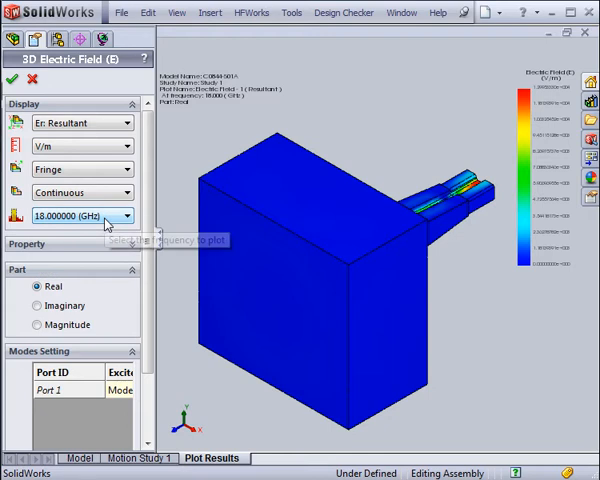
left_click(82, 170)
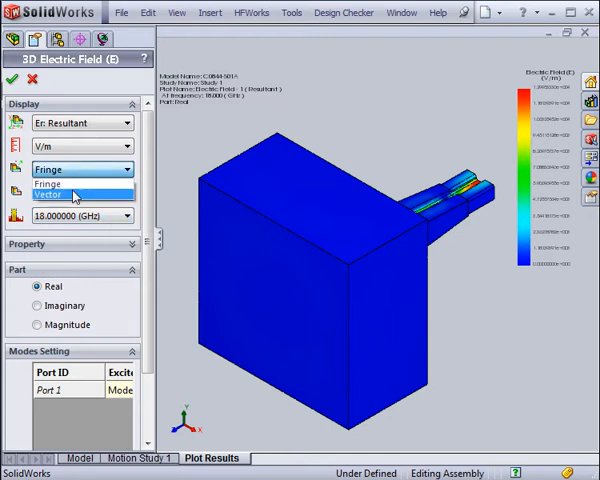
left_click(70, 190)
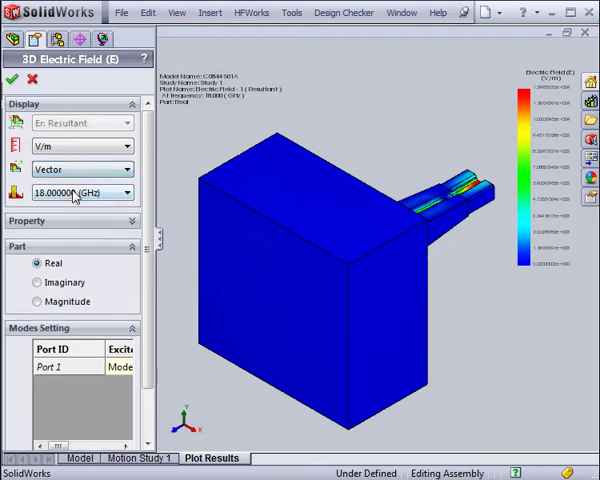
left_click(12, 79)
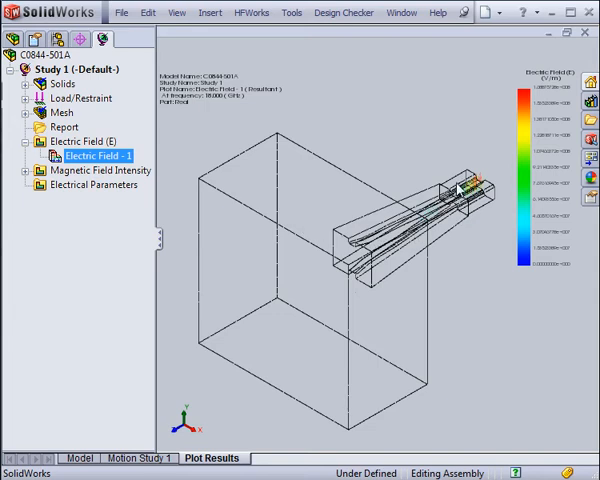
Step: Zoom to area on the horn's feed region to see the field vectors up close
right_click(460, 185)
left_click(503, 208)
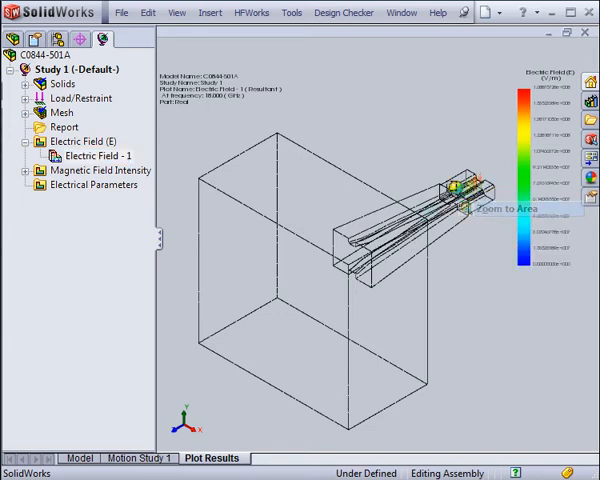
mouse_move(396, 160)
left_mouse_down()
mouse_move(483, 236)
mouse_move(486, 246)
left_mouse_up()
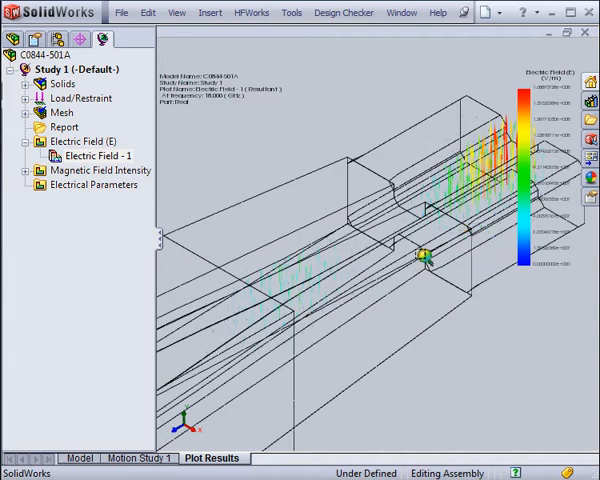
Step: Recompute the Electric Field - 1 vector plot at 40 GHz instead of 18 GHz
right_click(95, 156)
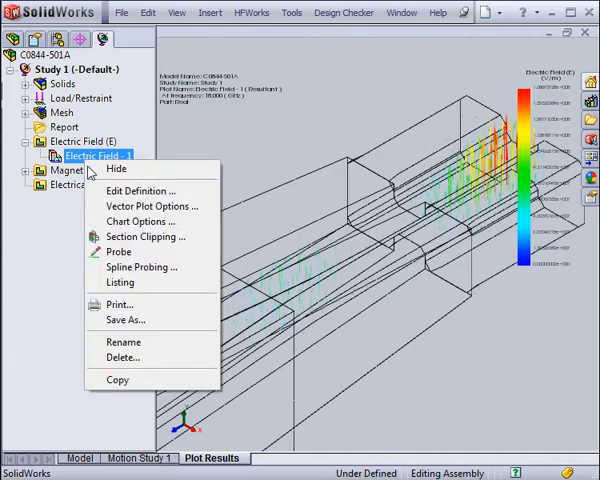
left_click(135, 190)
left_click(107, 193)
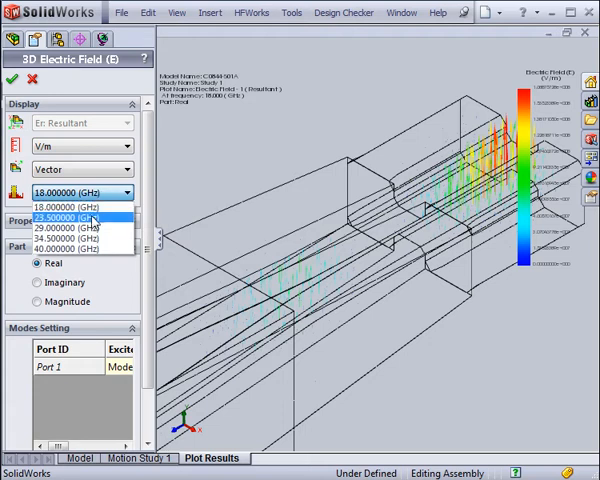
left_click(60, 247)
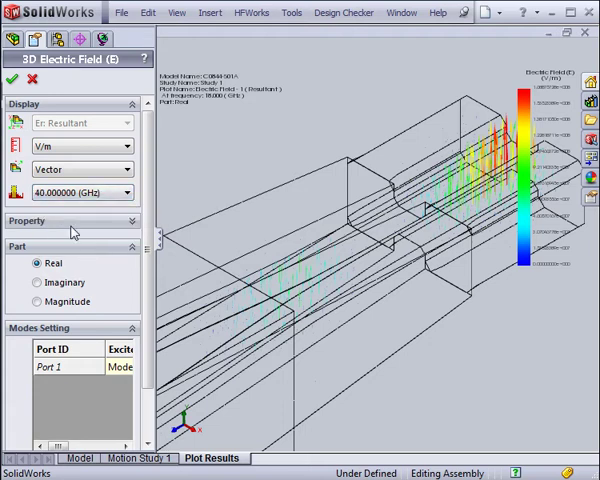
left_click(12, 79)
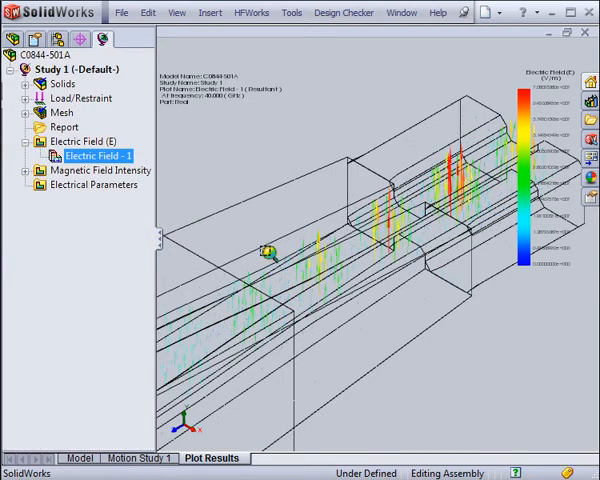
scroll(268, 252, "down", 3)
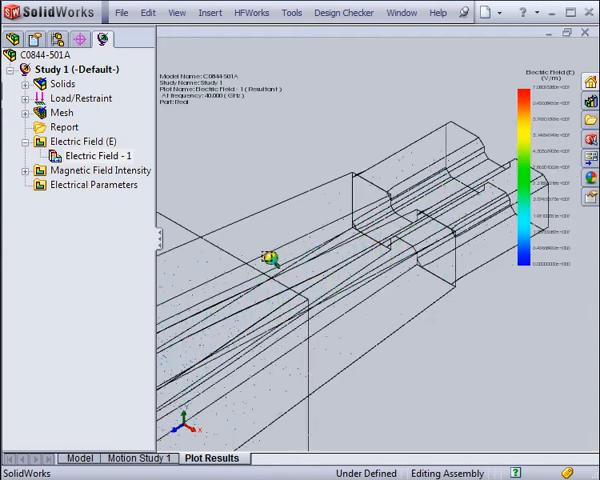
scroll(270, 258, "up", 2)
scroll(272, 262, "up", 2)
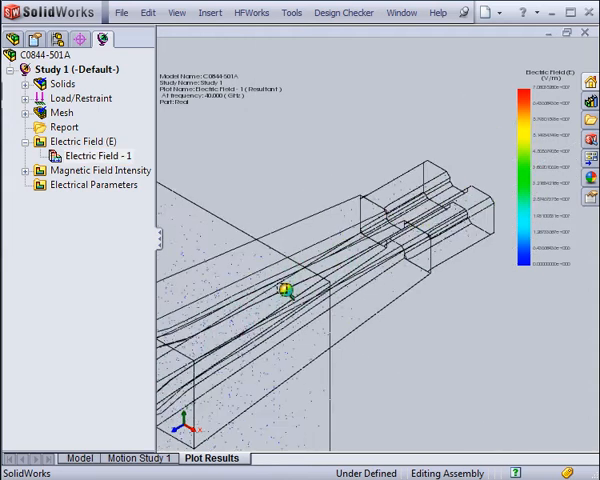
middle_click_drag(282, 286, 286, 290)
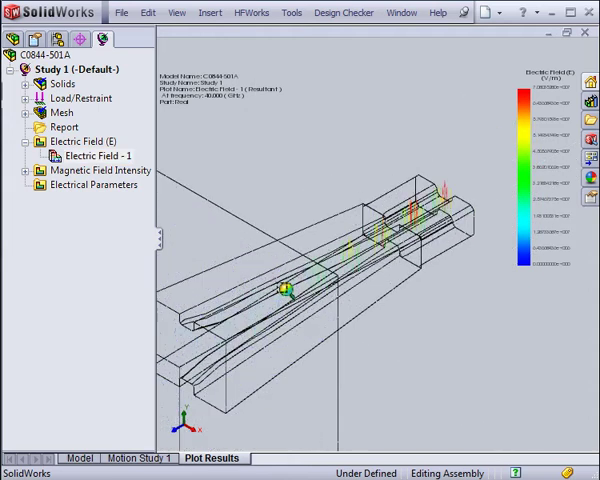
Step: Set the vector plot options to 2D Shape with the vector value raised from 100 to 300
right_click(80, 157)
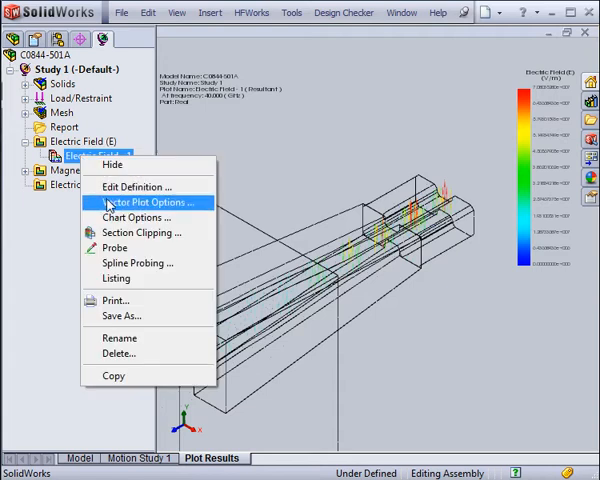
left_click(148, 202)
left_click(85, 173)
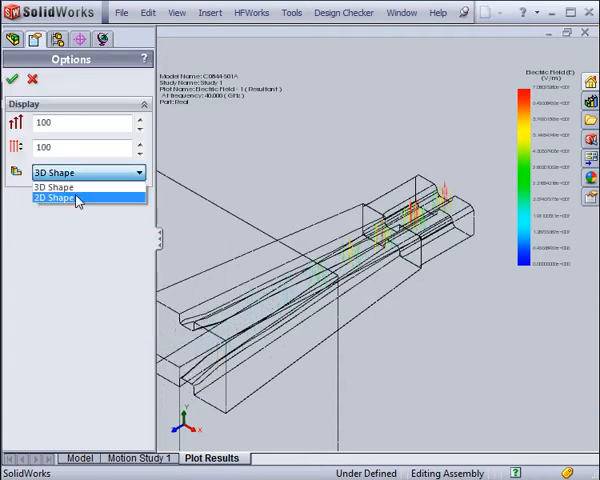
left_click(60, 198)
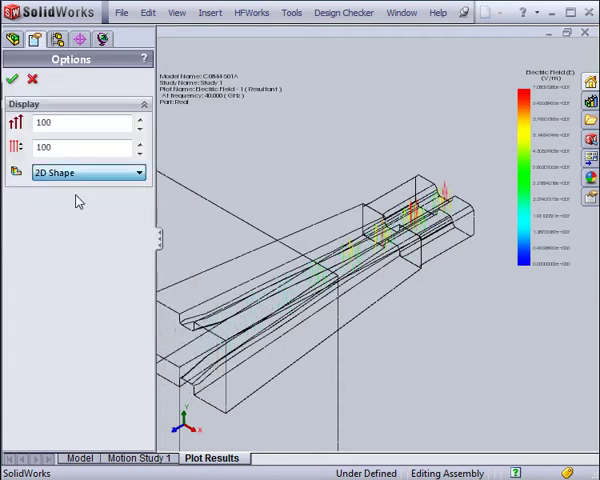
double_click(45, 122)
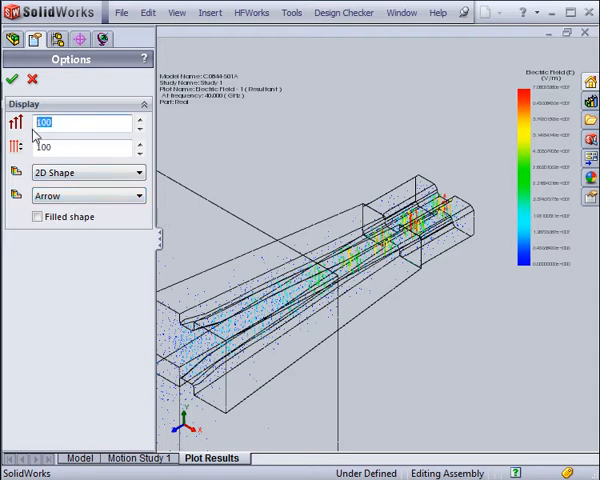
type("300")
key("Return")
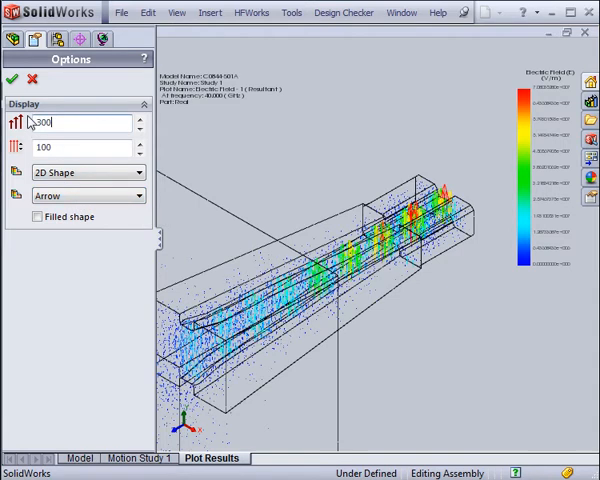
left_click(12, 79)
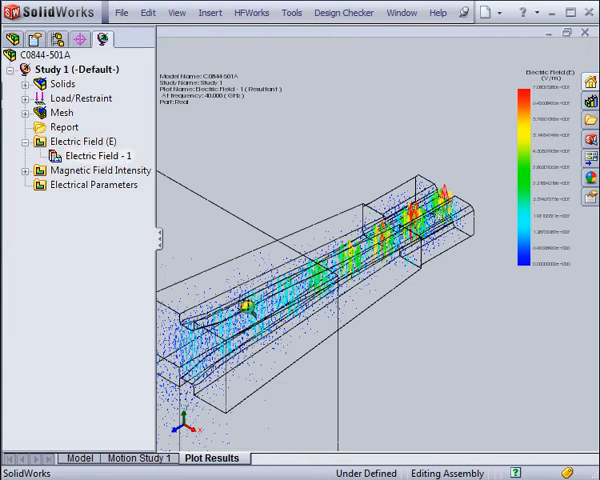
Step: Pan and reorient the view to look toward the antenna aperture
right_click(245, 305)
left_click(272, 382)
left_click_drag(245, 381, 330, 325)
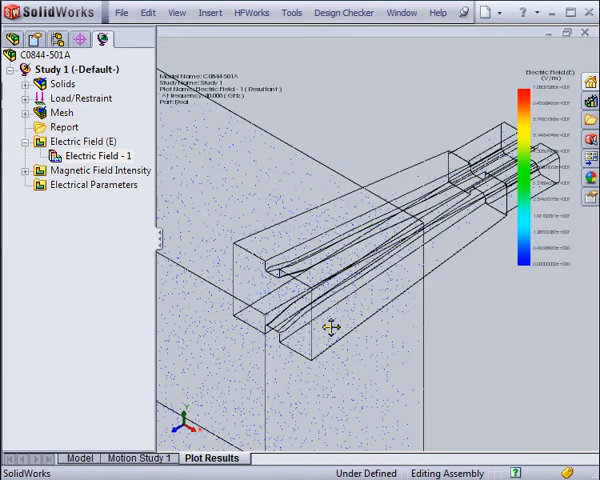
left_click_drag(285, 330, 370, 280)
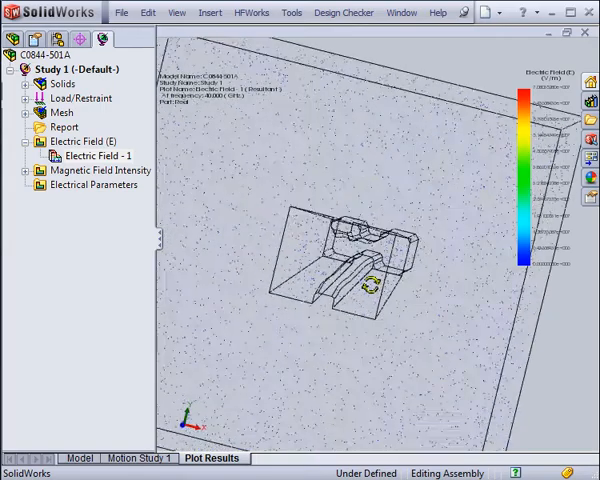
scroll(360, 255, "up", 2)
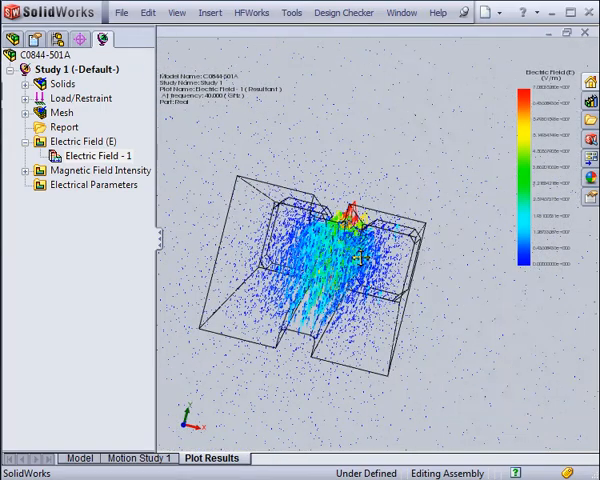
right_click(90, 156)
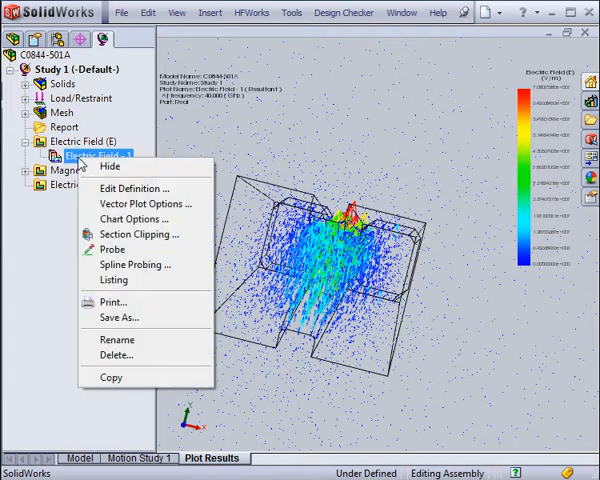
Step: Section-clip the field plot with the third plane type rotated 60° about the Z axis
left_click(138, 234)
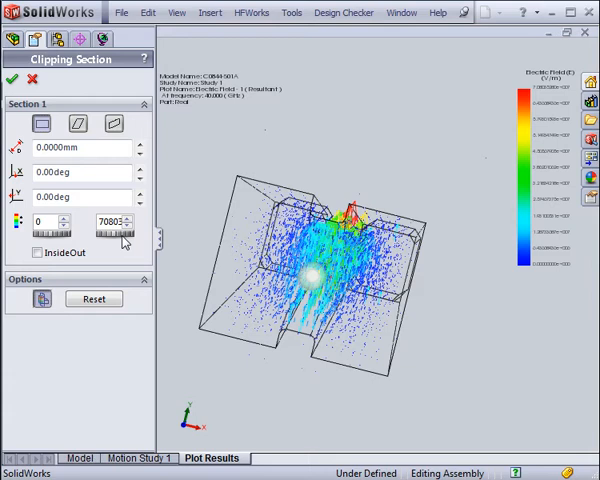
left_click(114, 124)
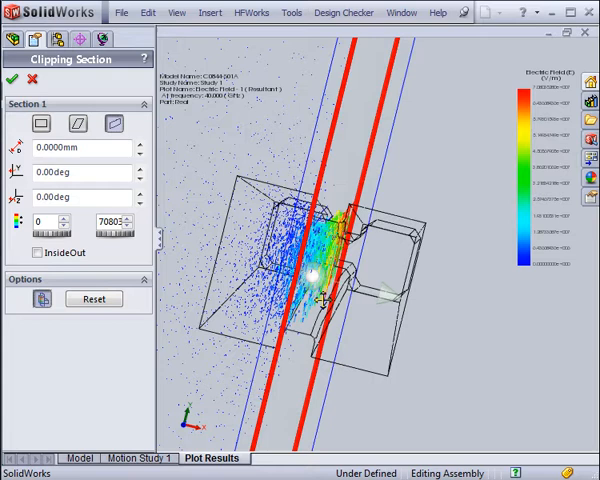
mouse_move(363, 337)
middle_mouse_down()
mouse_move(348, 338)
mouse_move(408, 258)
middle_mouse_up()
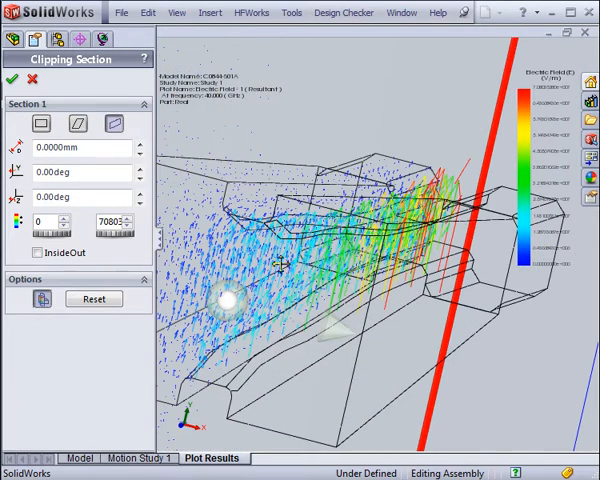
left_click(42, 172)
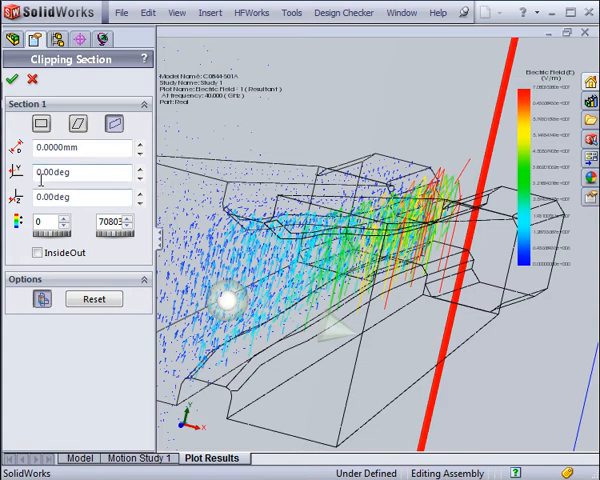
left_click(40, 196)
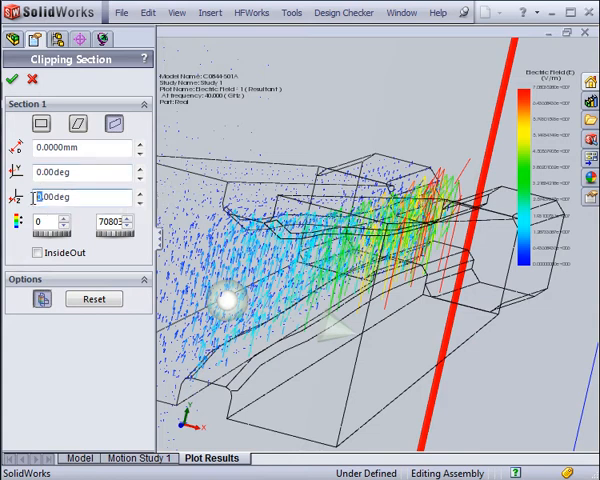
type("60")
key("Return")
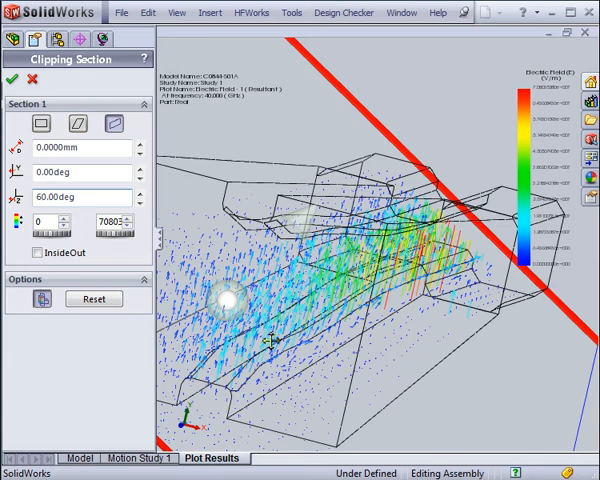
mouse_move(270, 320)
middle_mouse_down()
mouse_move(279, 342)
mouse_move(299, 334)
middle_mouse_up()
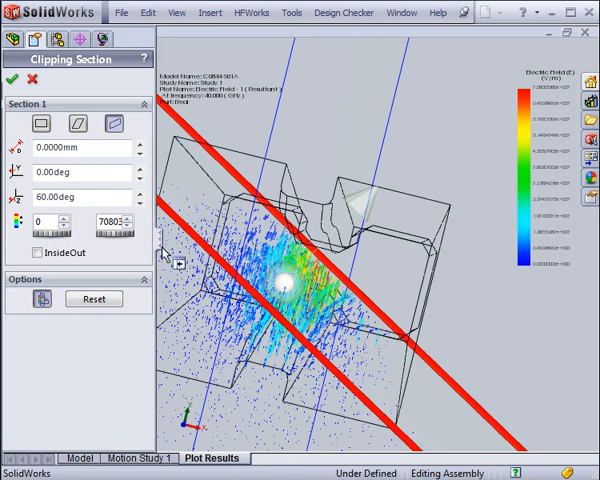
left_click(12, 80)
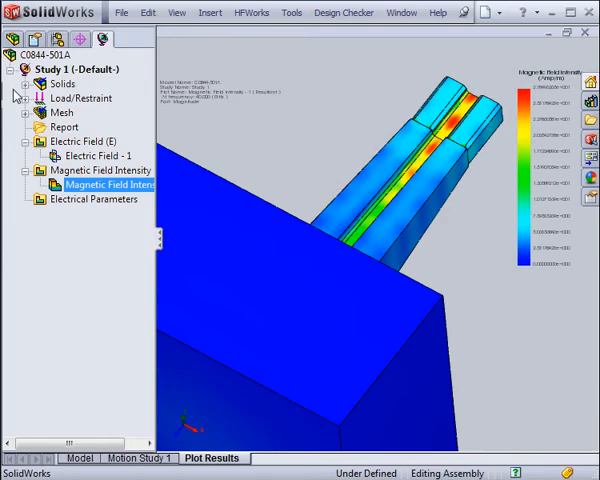
Step: Iso-clip the Magnetic Field Intensity plot, inverted, with the iso value raised to about 16.7
right_click(73, 186)
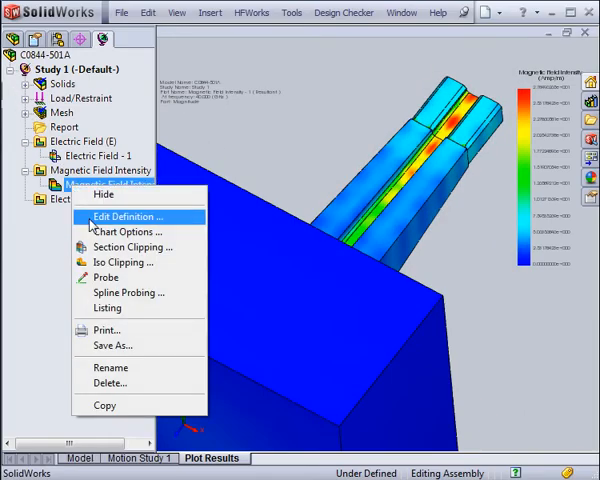
left_click(122, 262)
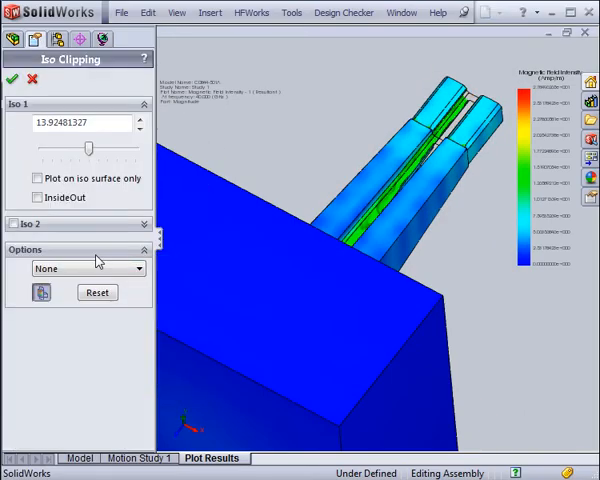
left_click(65, 197)
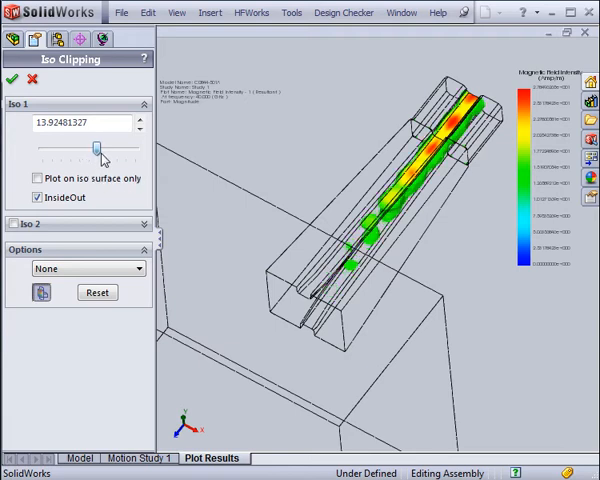
left_click_drag(89, 150, 97, 150)
Step: Zoom in on the waveguide field region and overlay the 3D mesh on the clipped plot
right_click(378, 163)
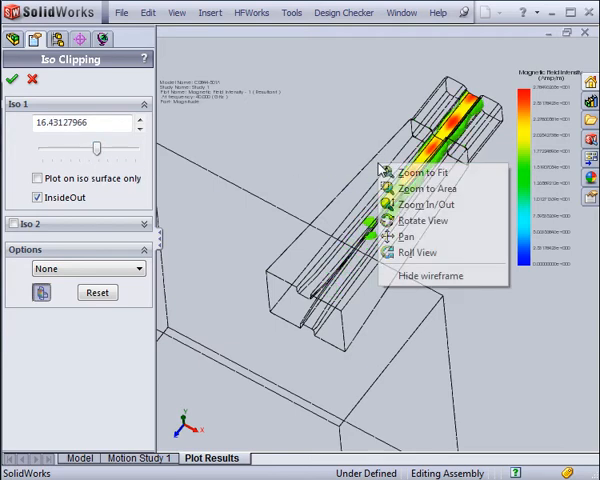
left_click(429, 189)
left_click_drag(324, 270, 503, 78)
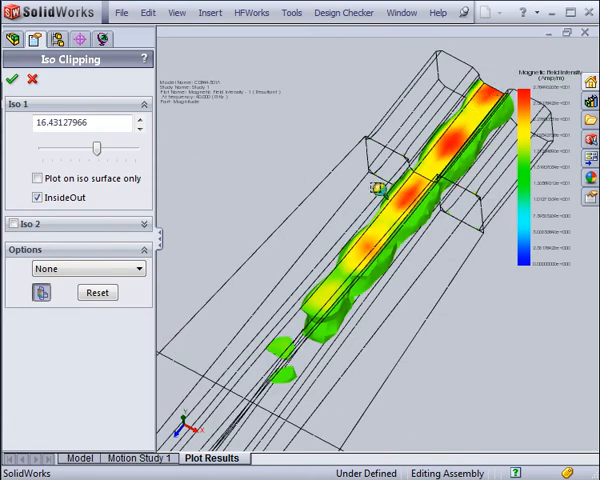
left_click(139, 269)
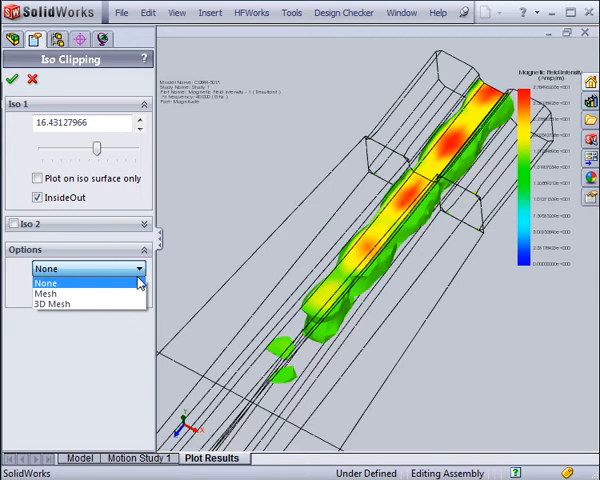
left_click(46, 293)
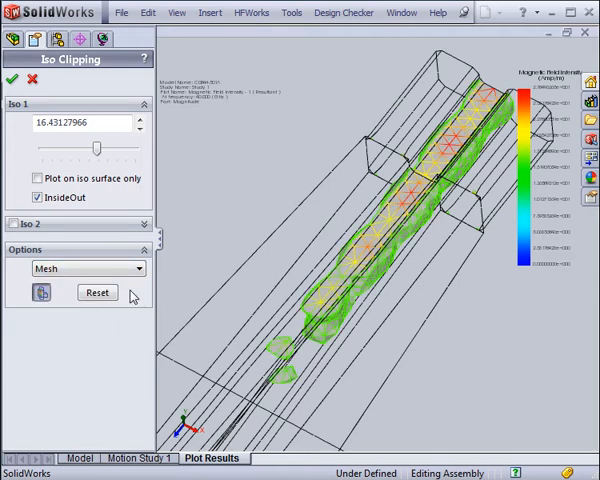
left_click(110, 269)
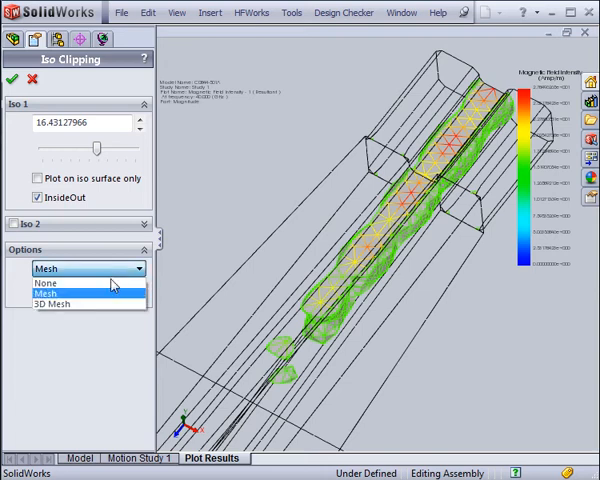
left_click(100, 302)
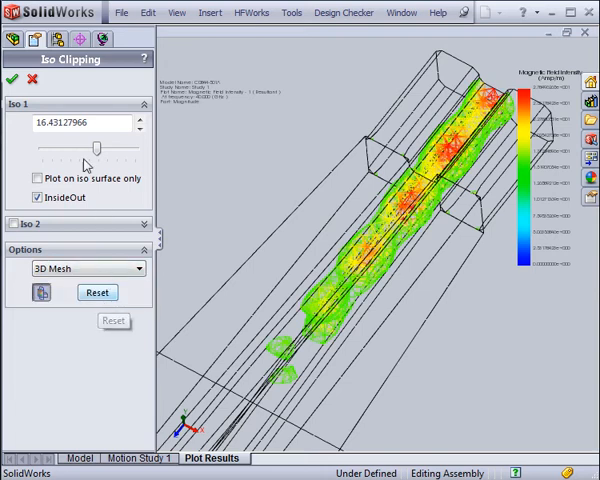
Step: Accept the iso clipping and start a new polar chart from Electrical Parameters
left_click(12, 79)
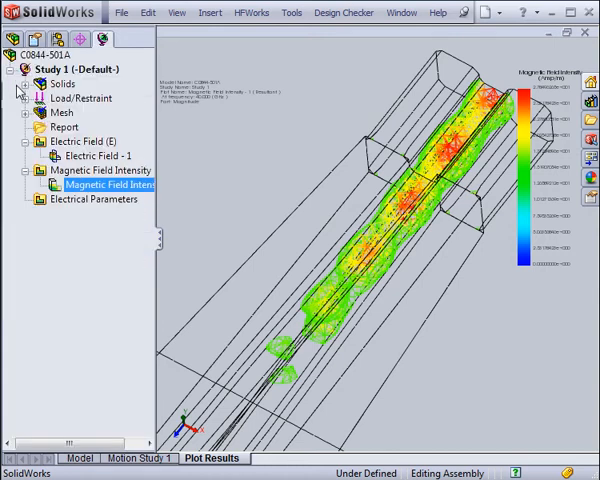
left_click(57, 186)
right_click(75, 199)
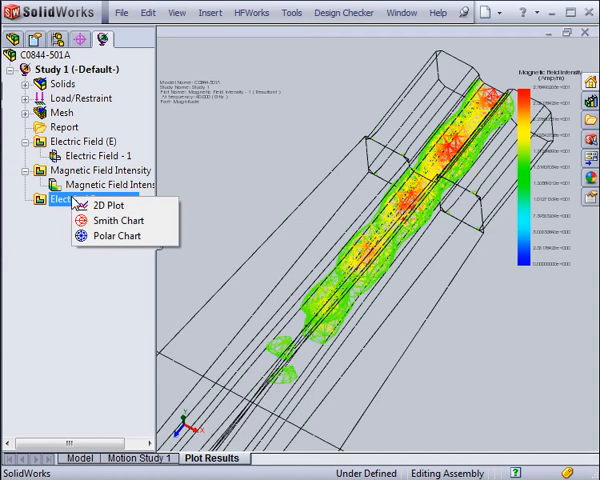
left_click(105, 236)
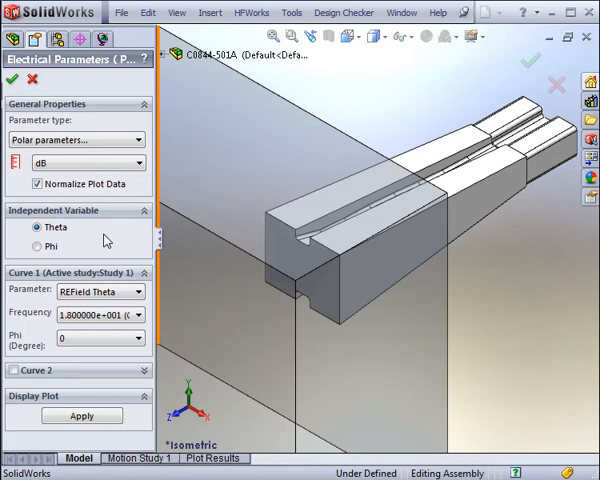
Step: Chart the Directivity Pattern as Curve 1 at 40 GHz with Phi 90° and display it
left_click(105, 140)
left_click(70, 154)
left_click(138, 291)
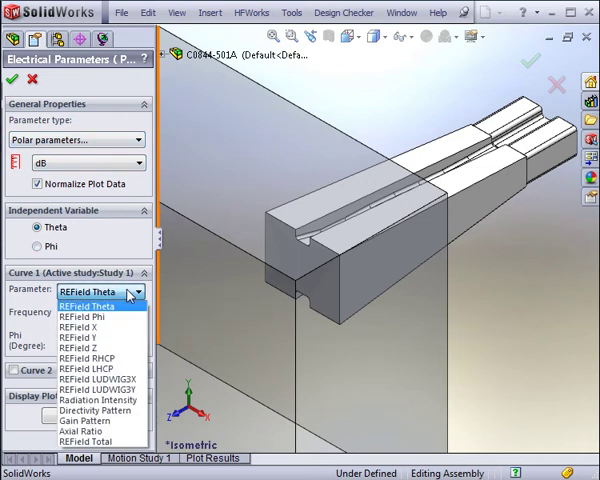
left_click(95, 410)
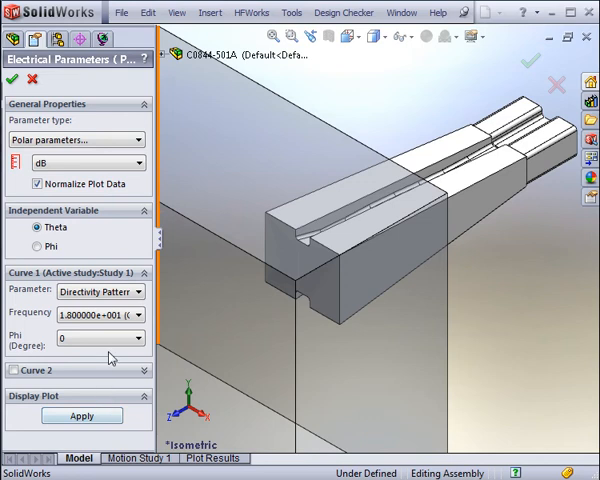
left_click(138, 315)
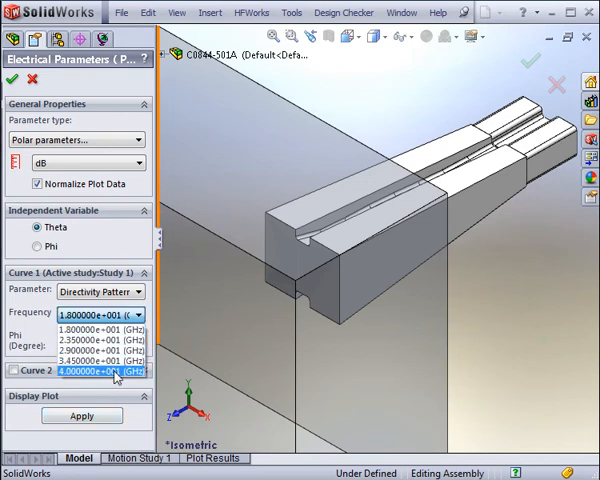
left_click(115, 373)
left_click(110, 340)
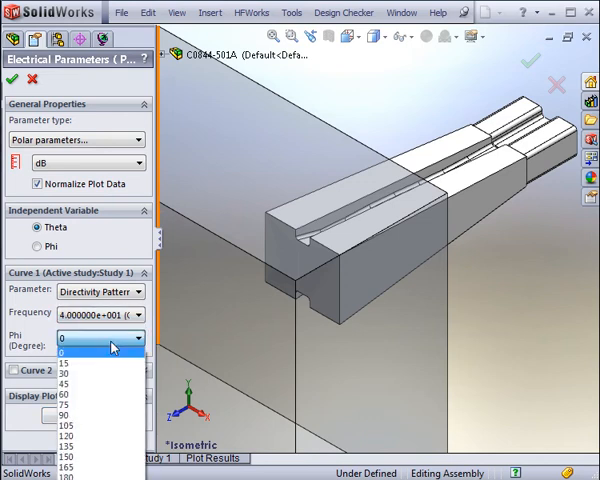
left_click(103, 415)
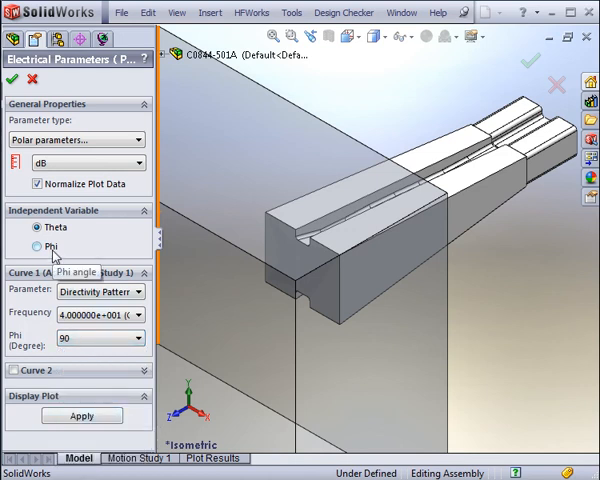
left_click(12, 80)
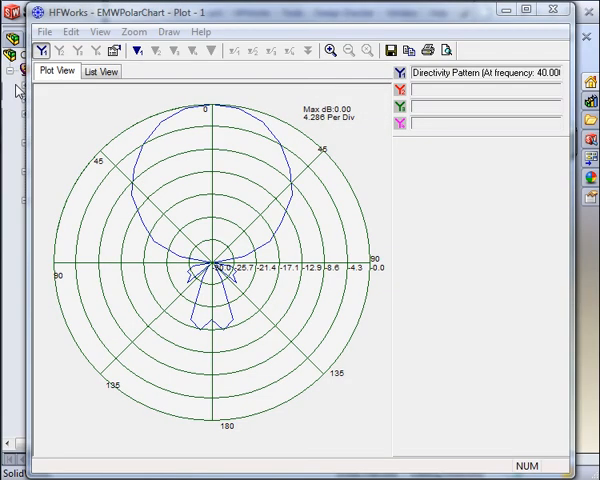
Step: Read directivity values along the curve with the marker tool
left_click(138, 51)
mouse_move(170, 105)
left_mouse_down()
mouse_move(195, 110)
mouse_move(235, 190)
left_mouse_up()
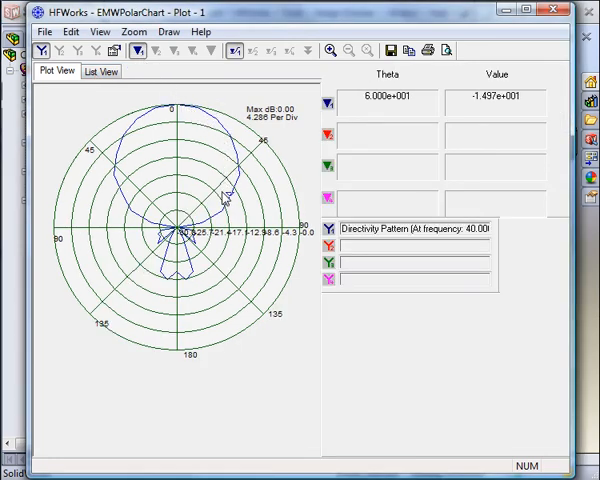
left_click(138, 51)
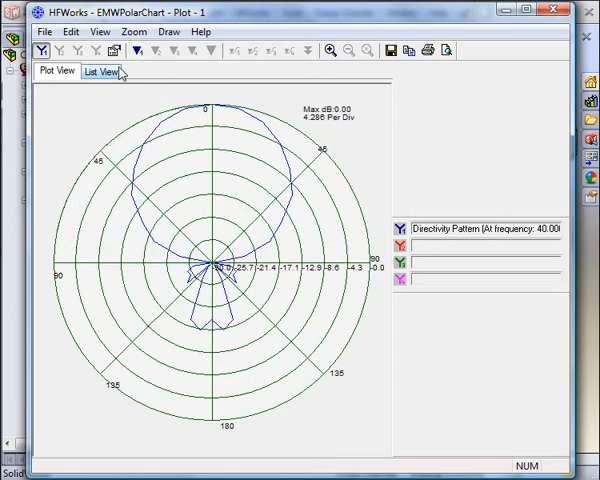
Step: Check the tabulated values in List View, return to the plot and close the chart window
left_click(103, 72)
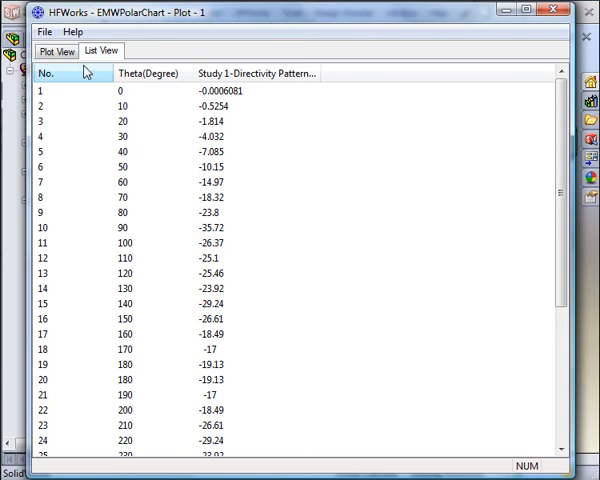
scroll(103, 138, "down", 5)
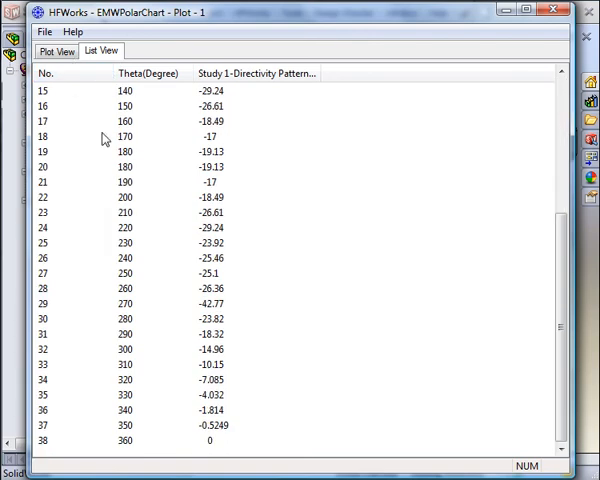
scroll(103, 138, "up", 4)
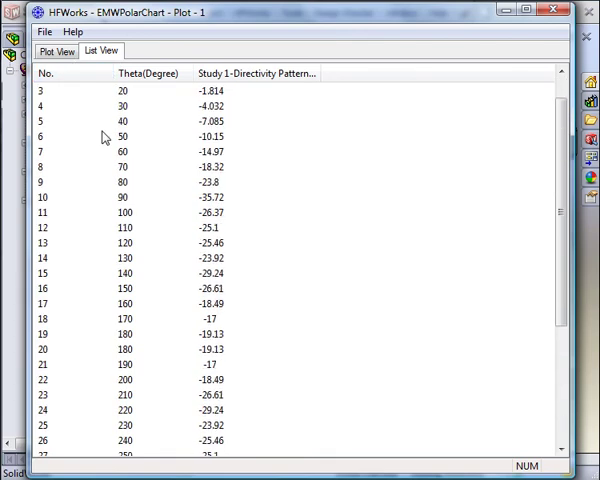
left_click(58, 52)
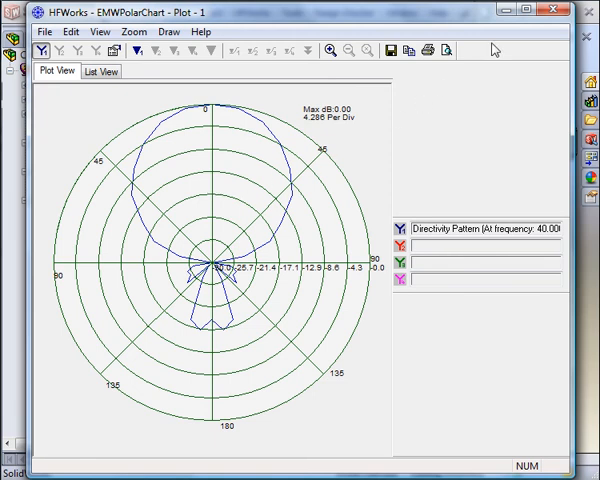
left_click(552, 11)
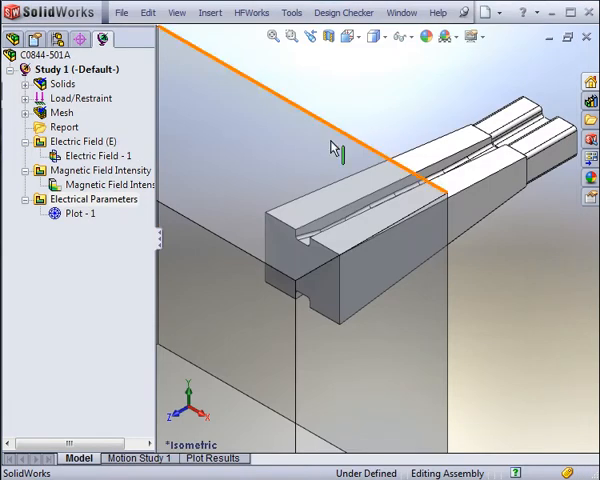
Step: Create Study 2 from the assembly root node, accepting the default study name
left_click(14, 69)
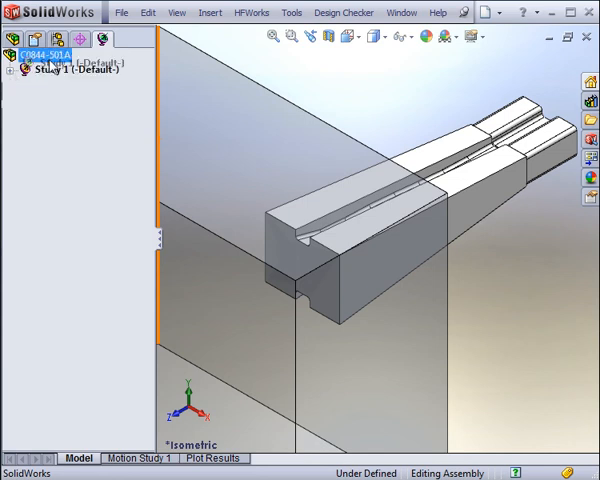
double_click(45, 54)
type("S")
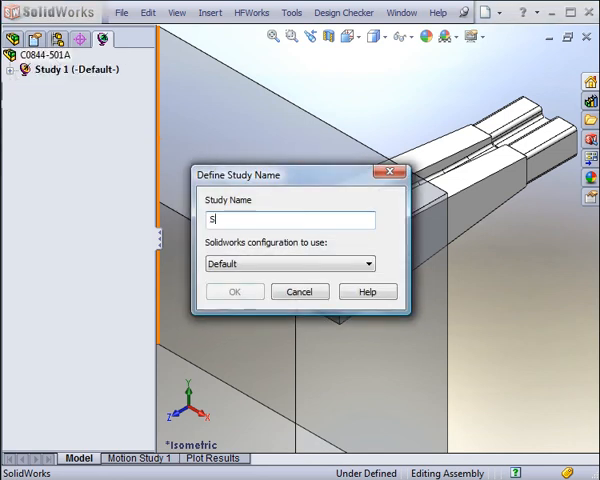
type("tudy 2")
key("Return")
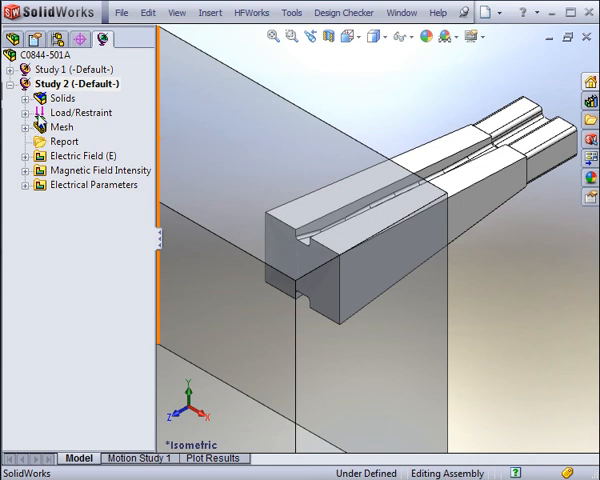
Step: Run all studies of the C0844-501A assembly, including Study 2
right_click(45, 55)
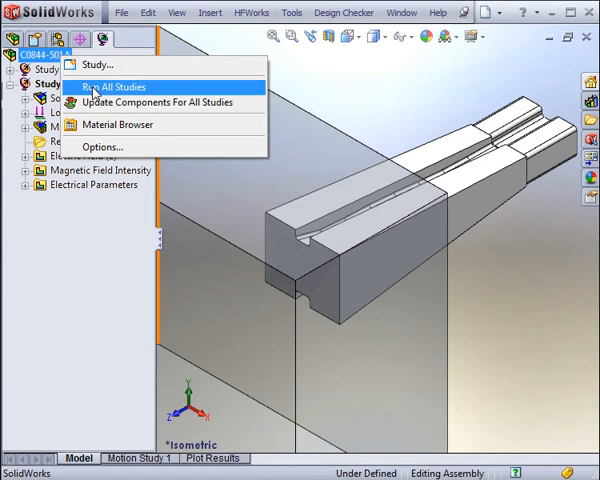
left_click(93, 88)
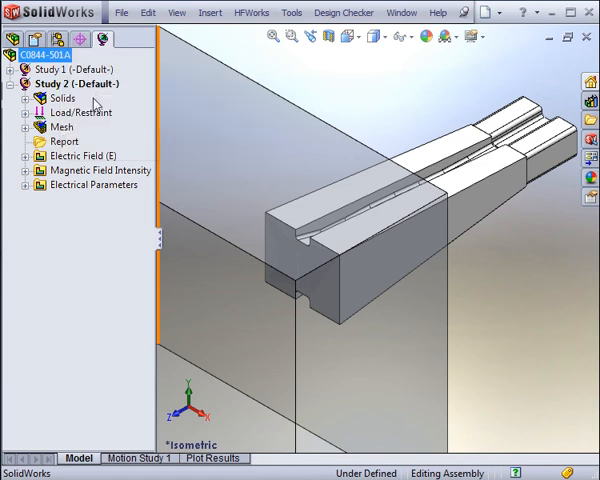